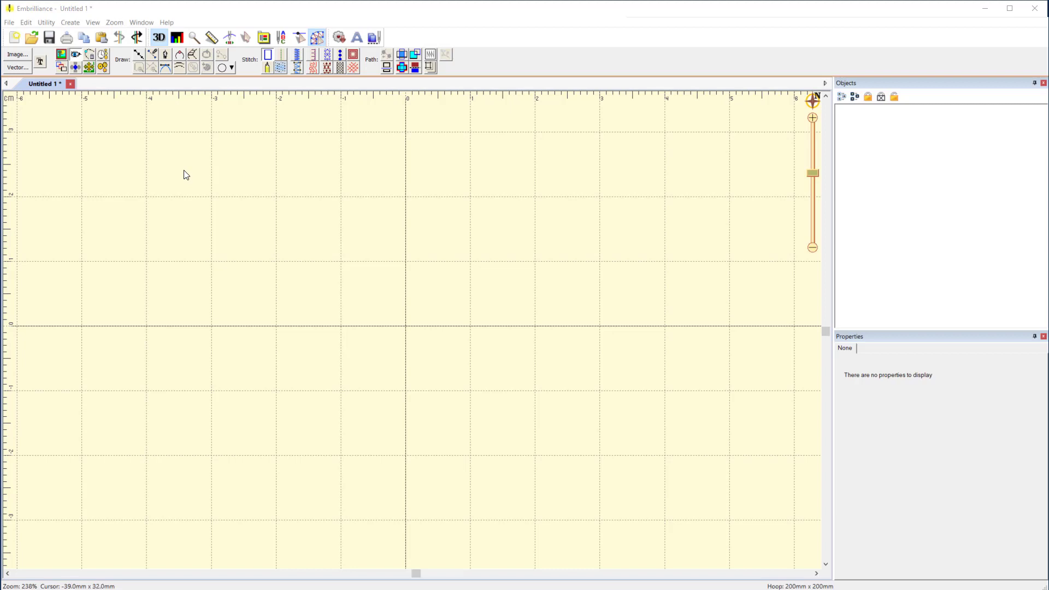
Draw a seven-point curve of two arches meeting at a sharp dip across the upper grid
click(140, 55)
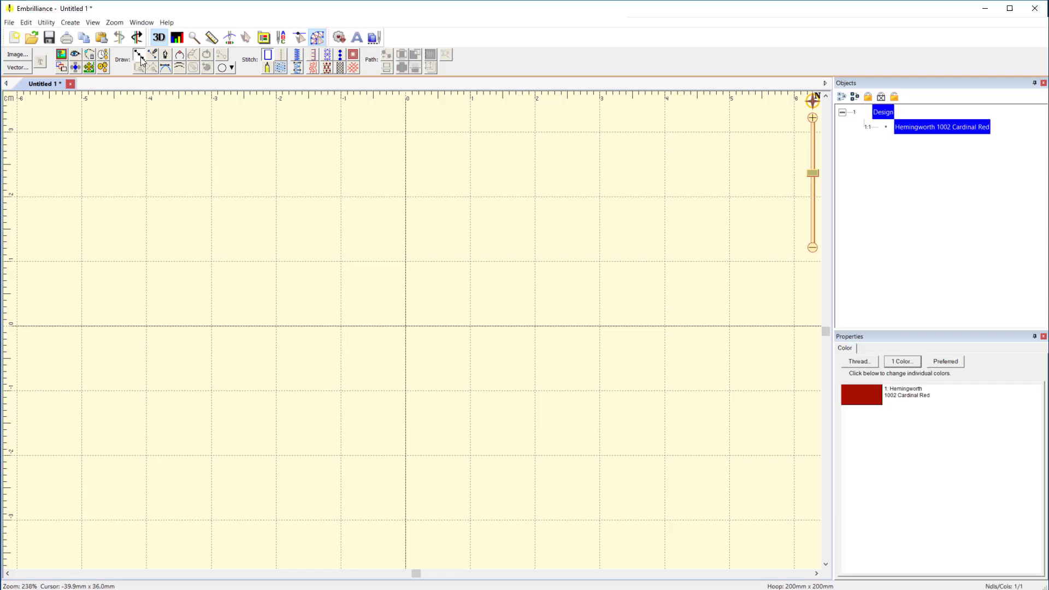
click(293, 301)
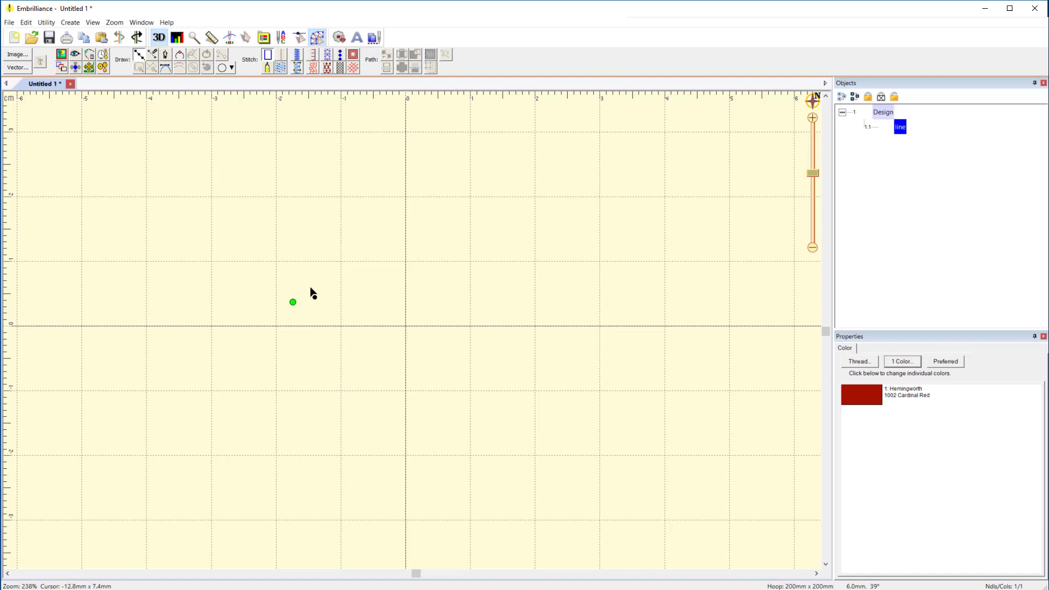
click(375, 238)
click(492, 261)
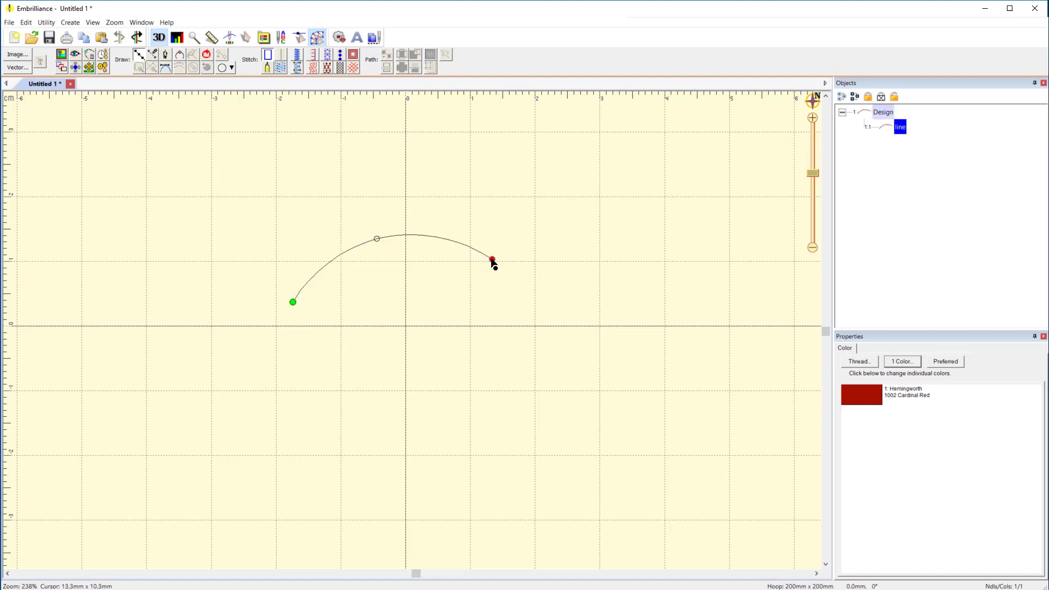
click(548, 305)
click(595, 259)
click(669, 245)
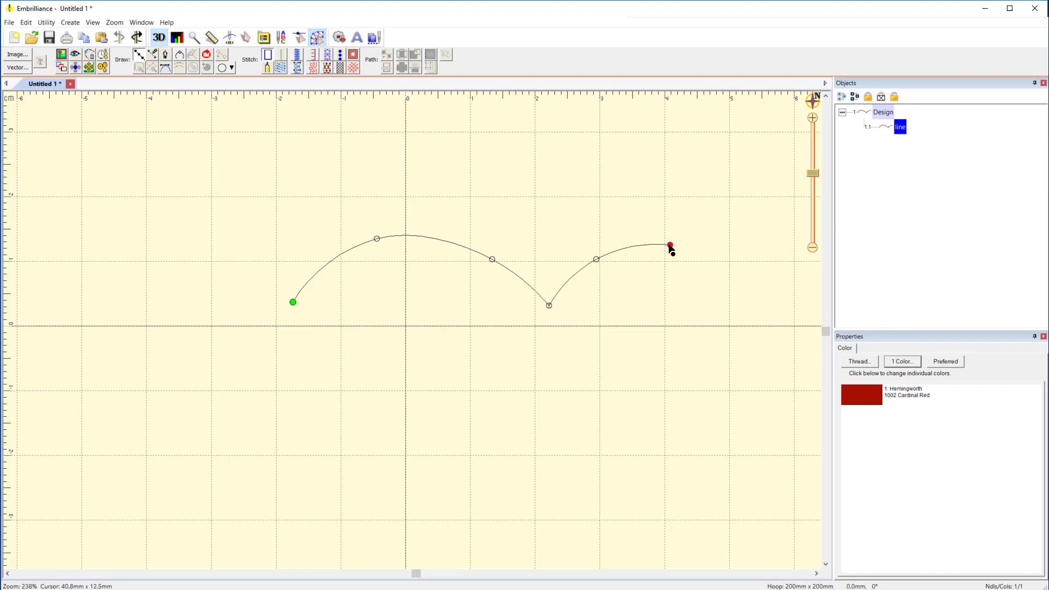
click(751, 282)
key(Return)
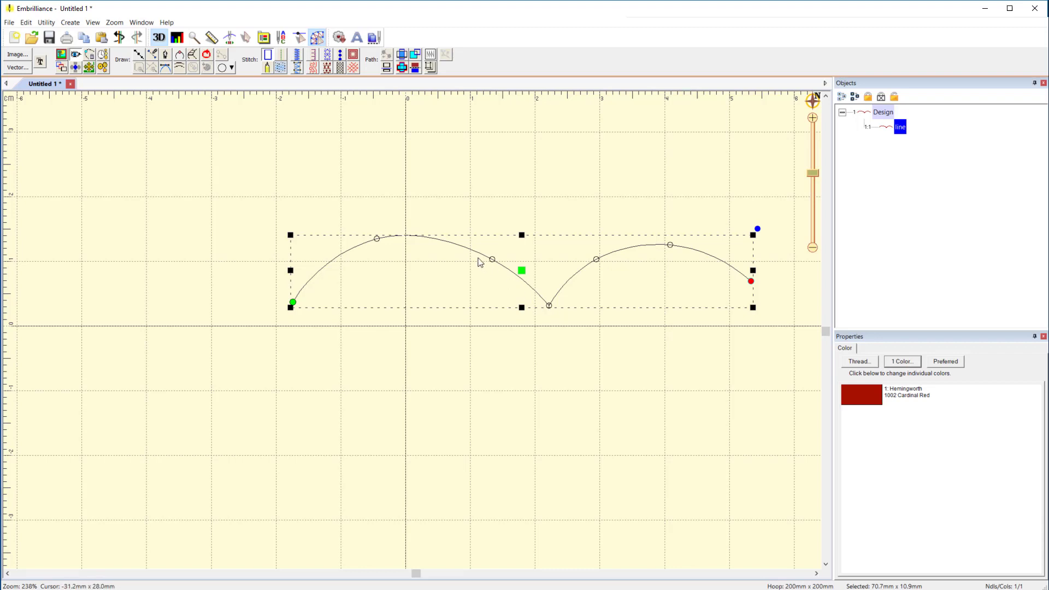
Draw an L-shaped straight line below the arches and nudge its start node
click(138, 56)
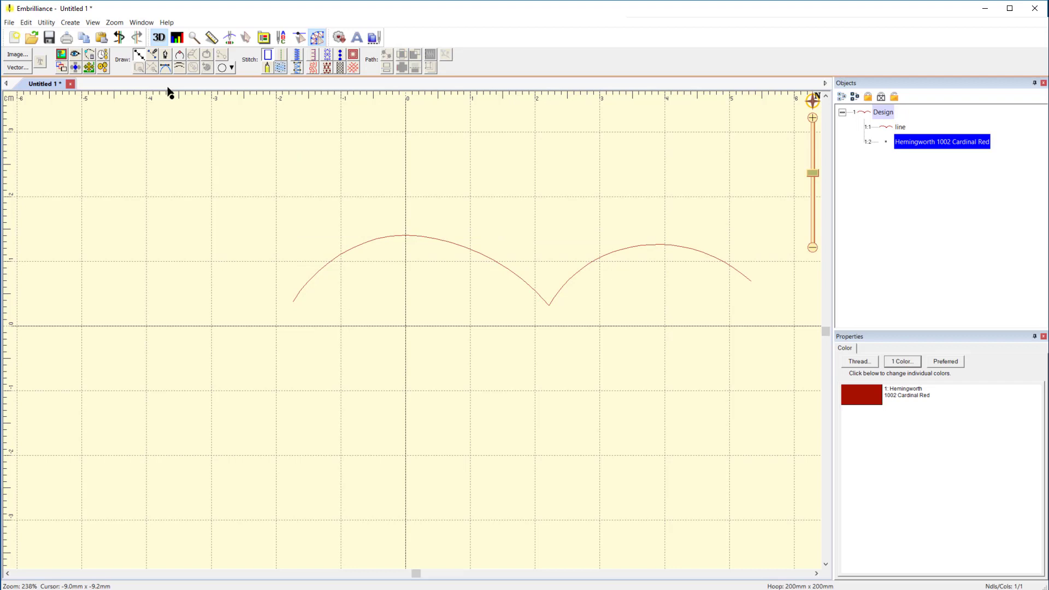
click(435, 358)
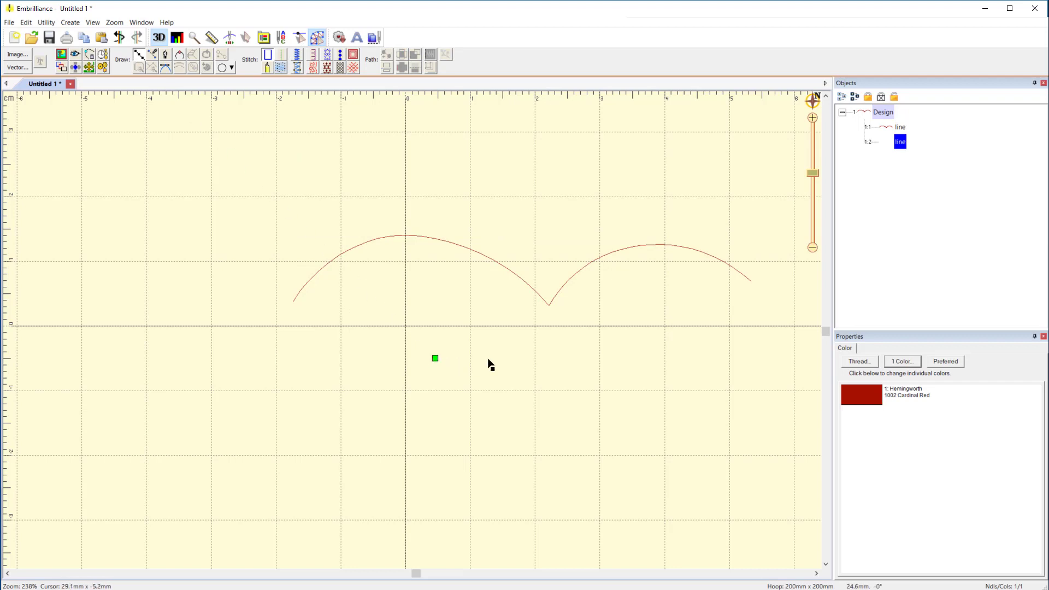
click(600, 360)
click(598, 452)
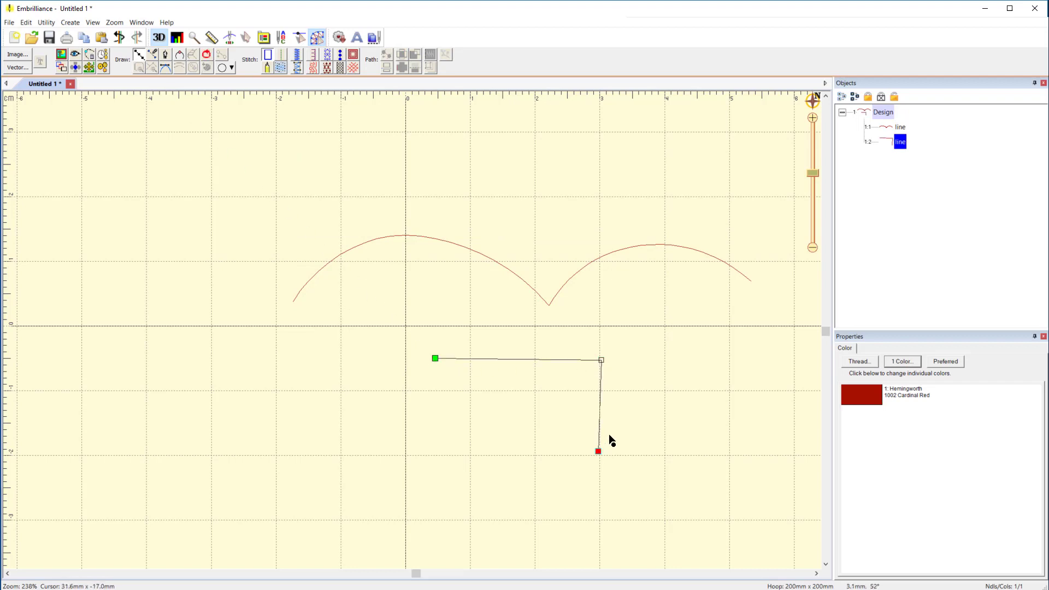
key(Return)
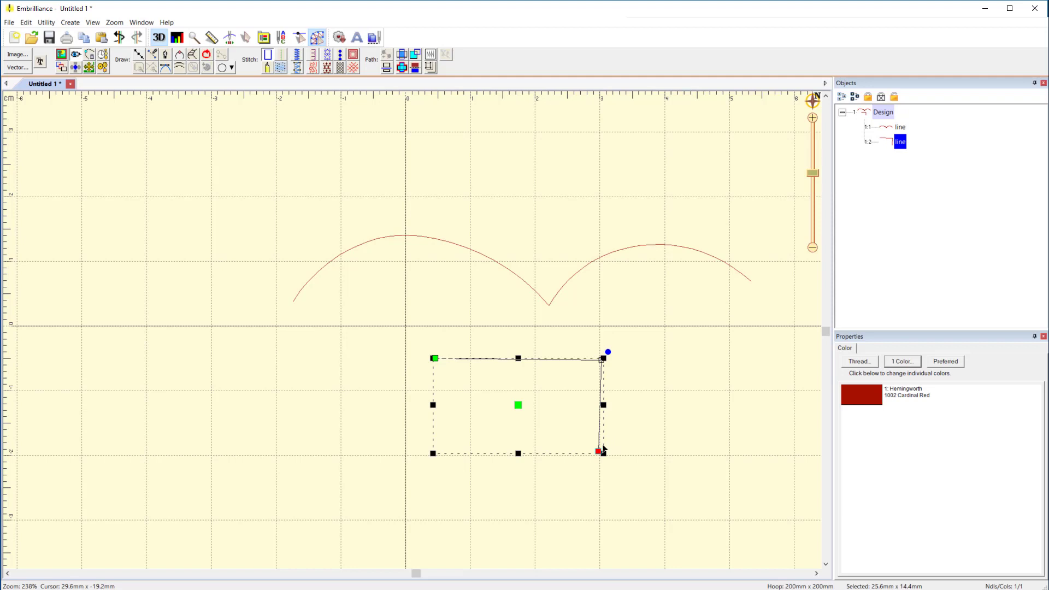
click(600, 452)
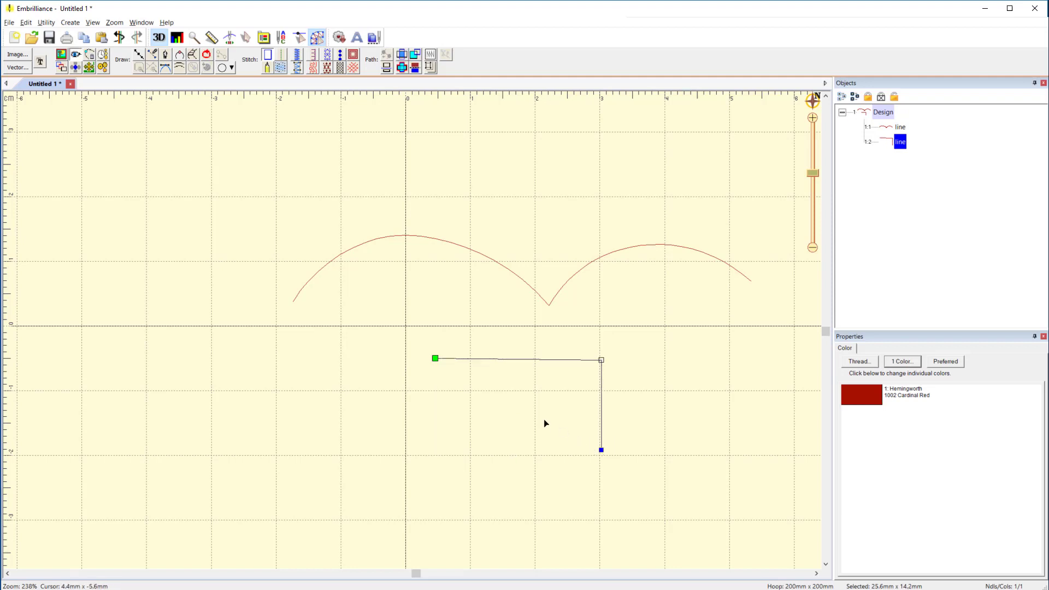
drag(434, 361, 434, 359)
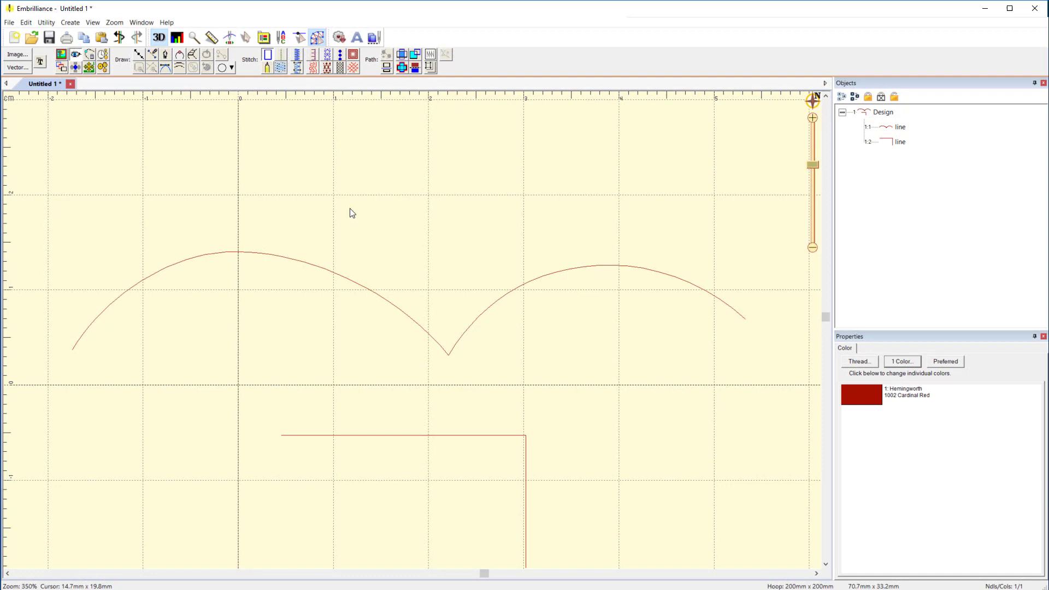
Draw a small three-point arc above the wavy curve and show its nodes
click(314, 198)
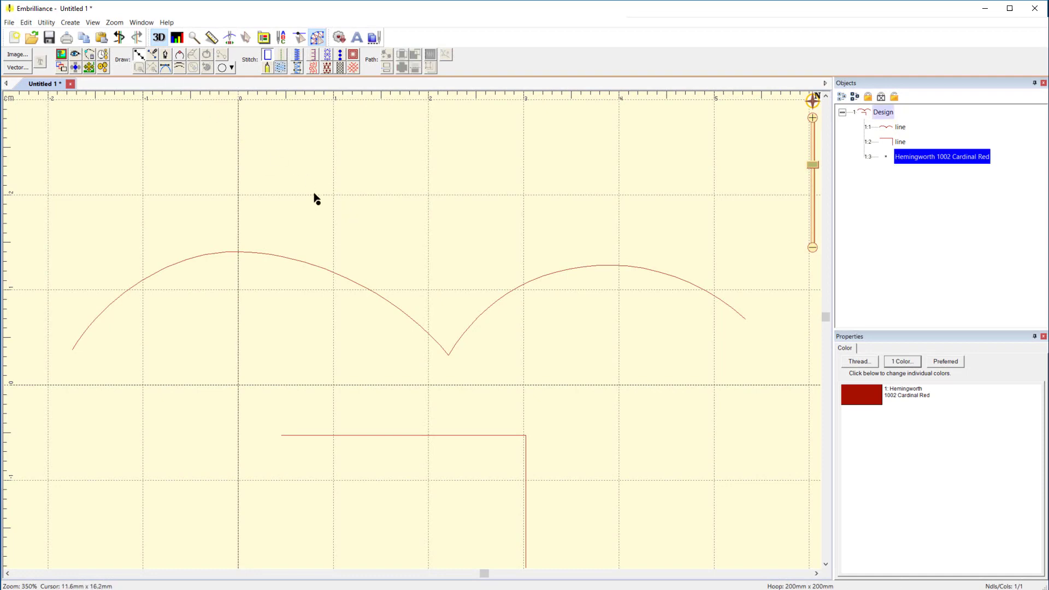
click(364, 233)
click(455, 183)
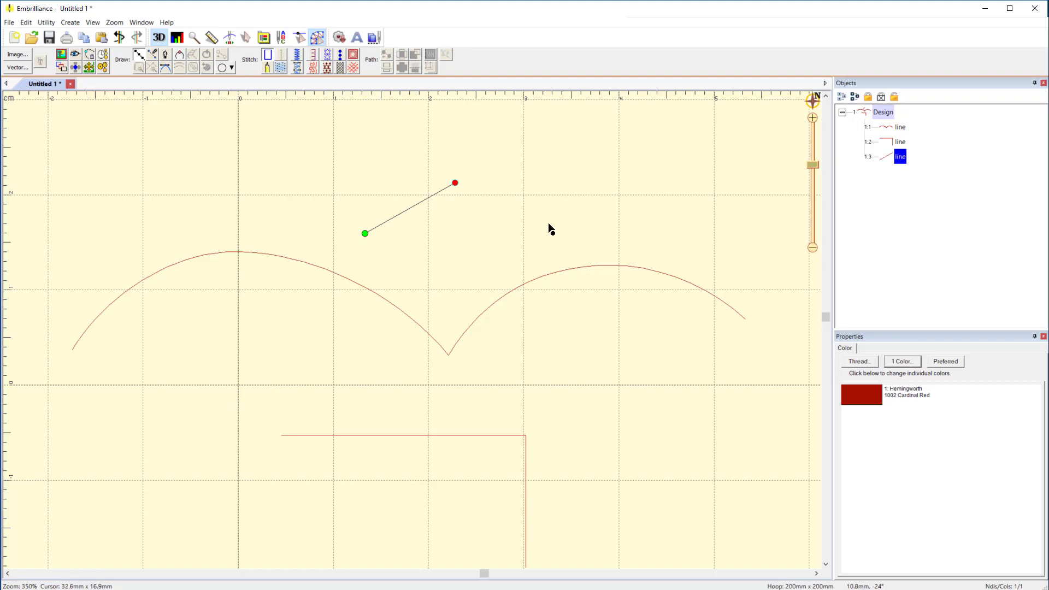
click(550, 226)
key(Return)
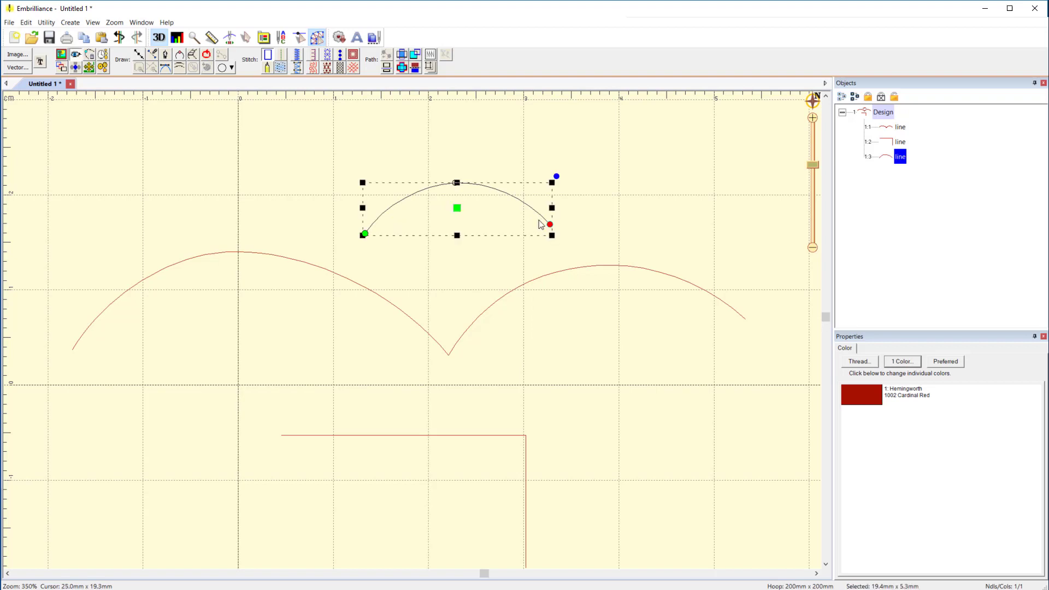
click(454, 184)
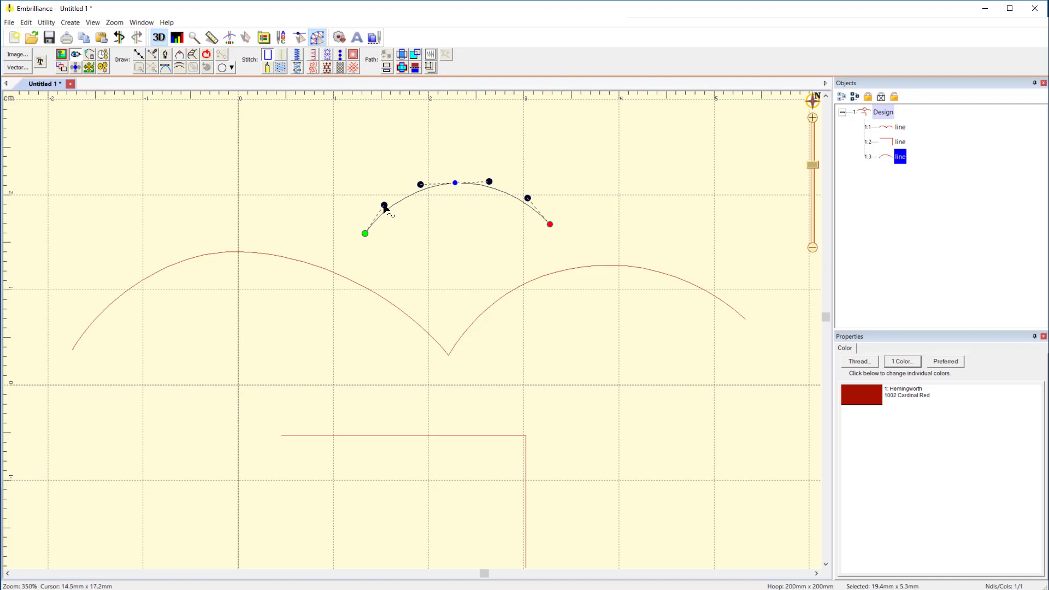
Pull a curve handle from the small arc's start and raise its peak slightly
drag(385, 206, 369, 230)
drag(370, 231, 366, 234)
drag(366, 234, 376, 210)
drag(454, 183, 453, 178)
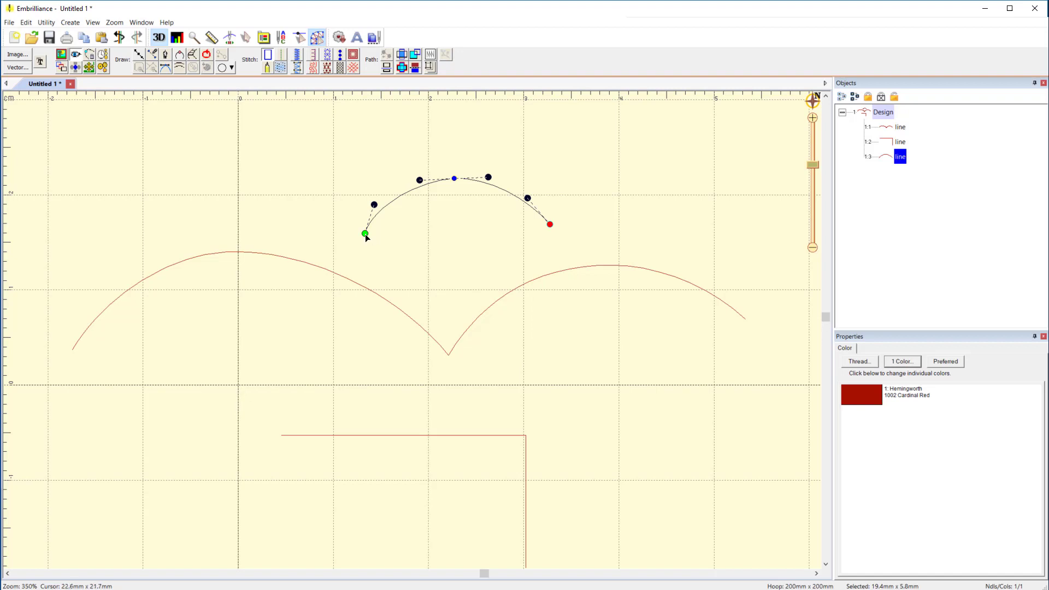
Make the arc's start and end nodes line nodes, straightening its right half
right_click(365, 236)
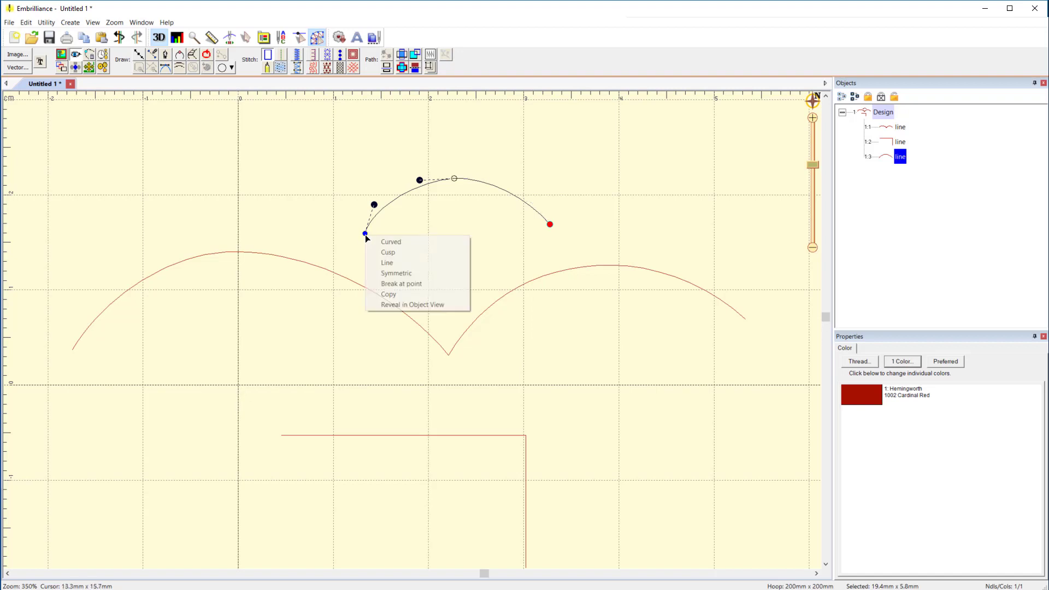
click(389, 263)
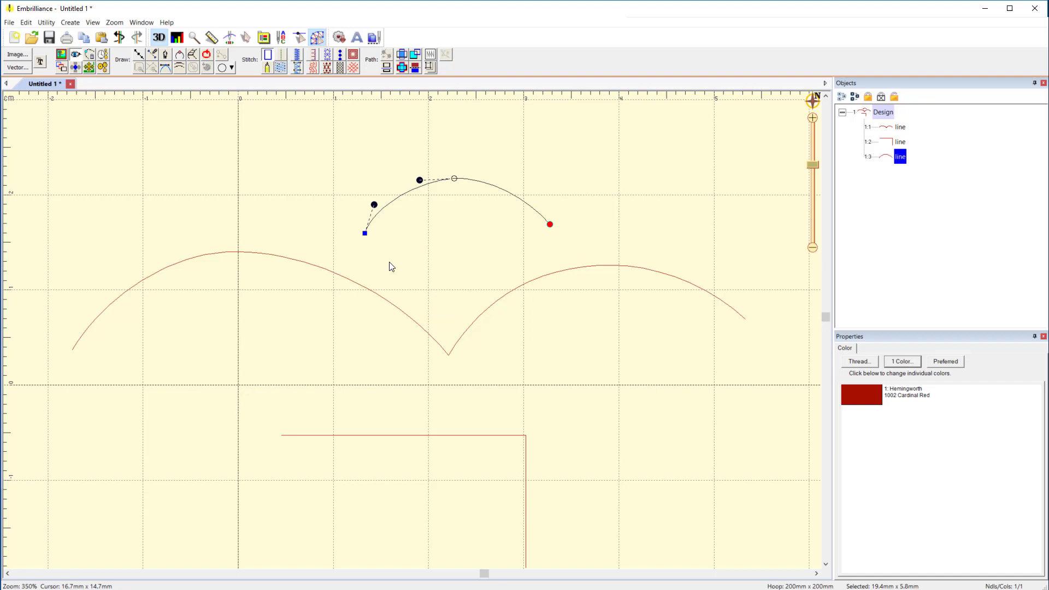
click(455, 178)
click(549, 226)
right_click(549, 226)
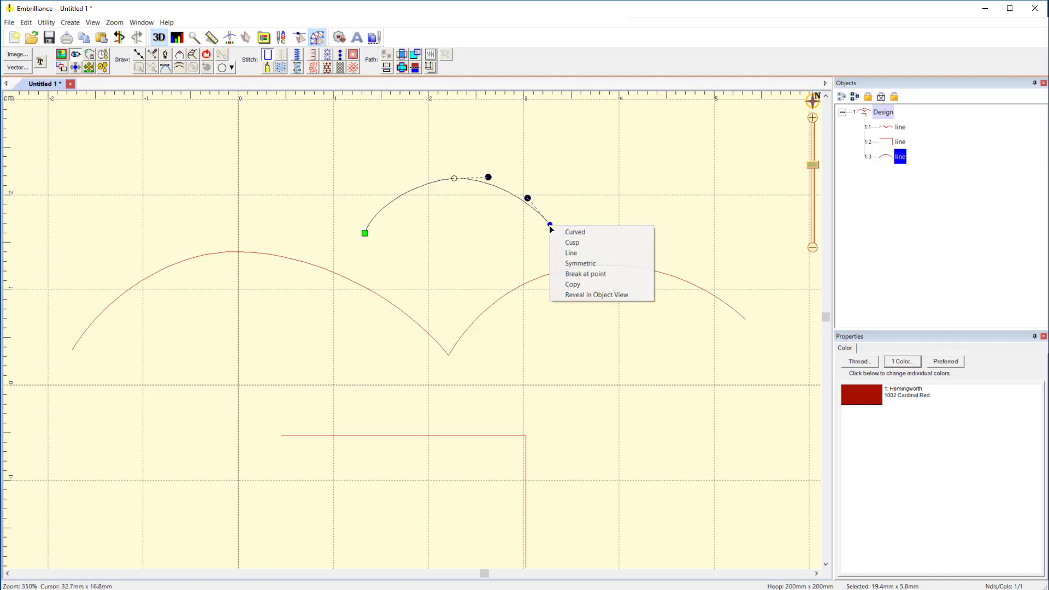
click(568, 254)
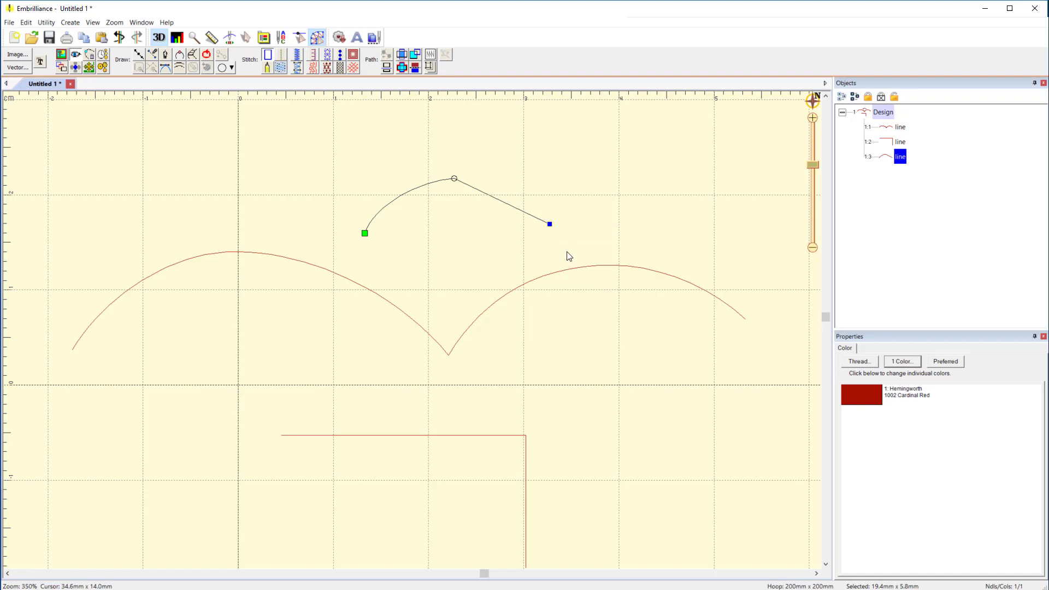
click(568, 256)
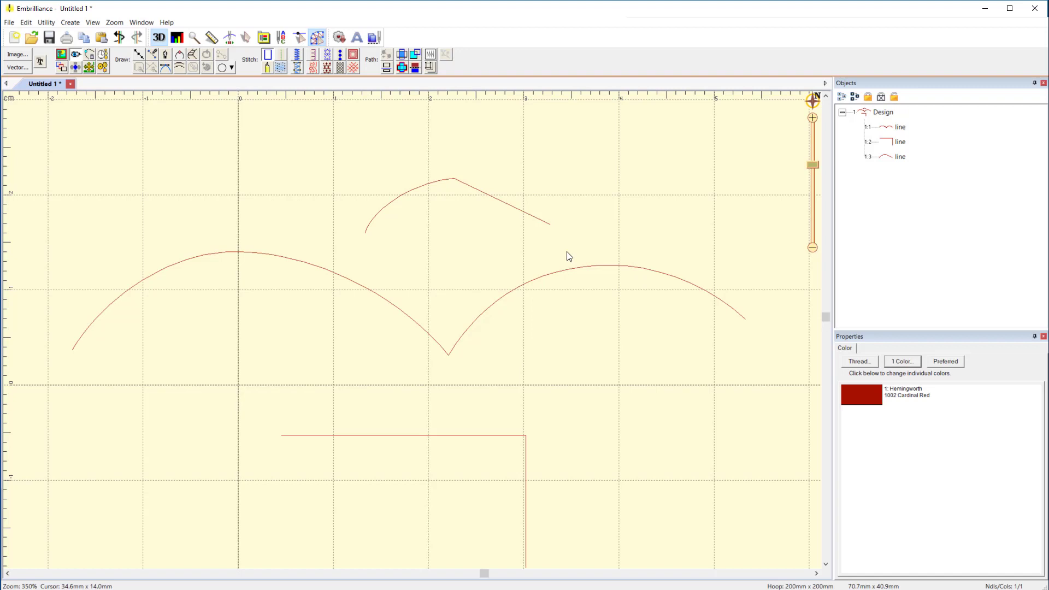
Select the upper arch and open Program Preferences
click(520, 211)
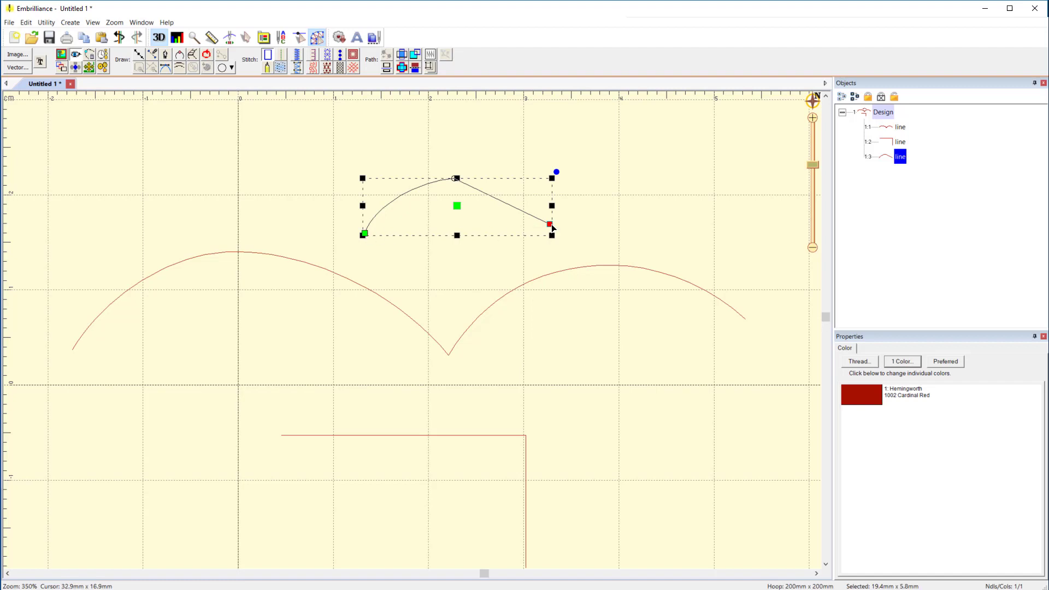
scroll(451, 206, up, 1)
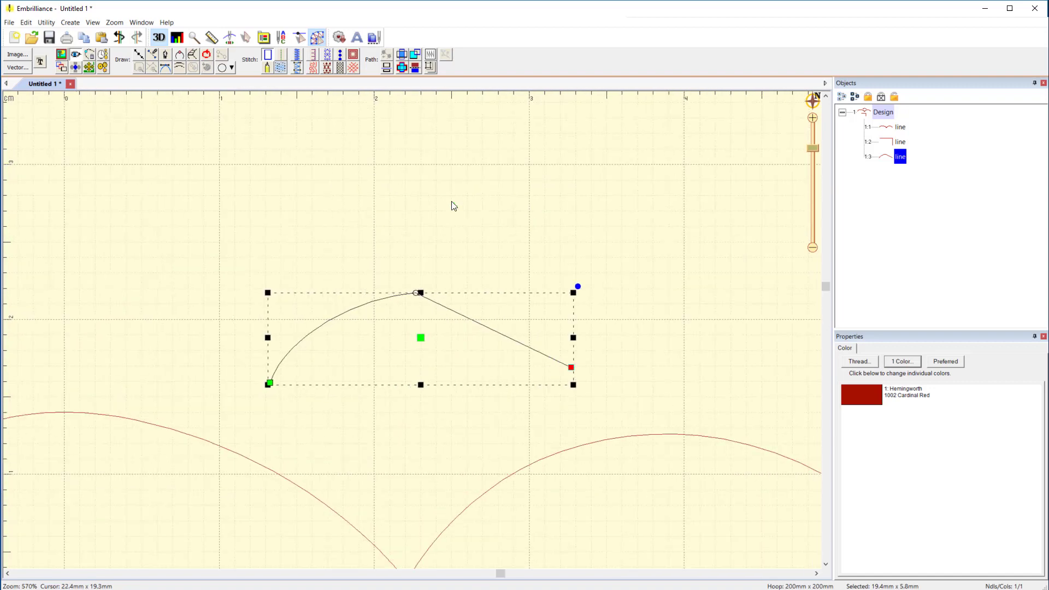
scroll(452, 206, up, 1)
scroll(452, 206, up, 1)
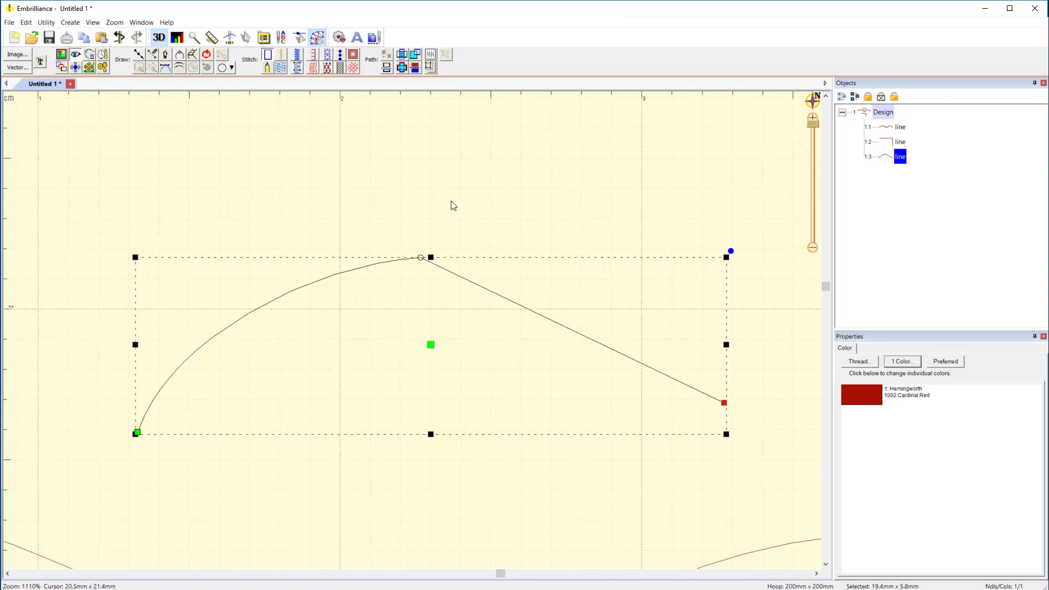
click(264, 38)
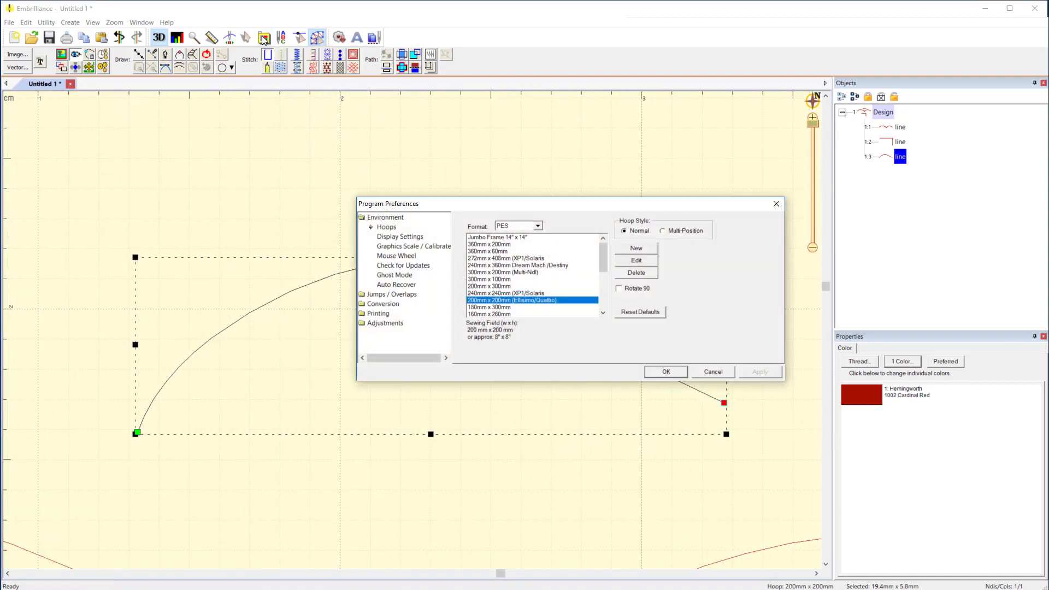
On the Graphics Scale page, try and apply a 200% node handle size
click(403, 247)
click(510, 314)
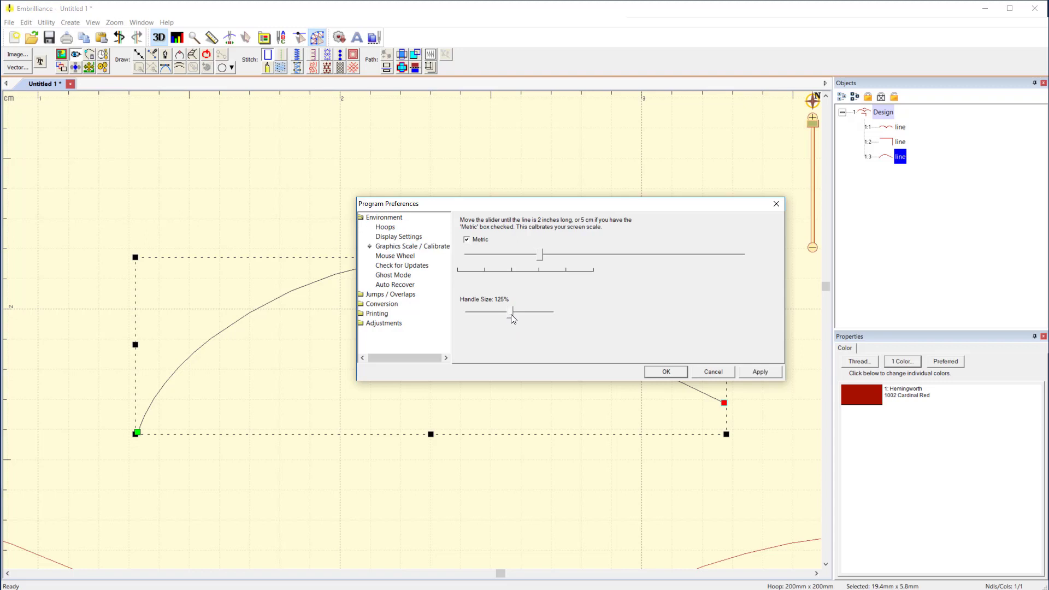
click(753, 374)
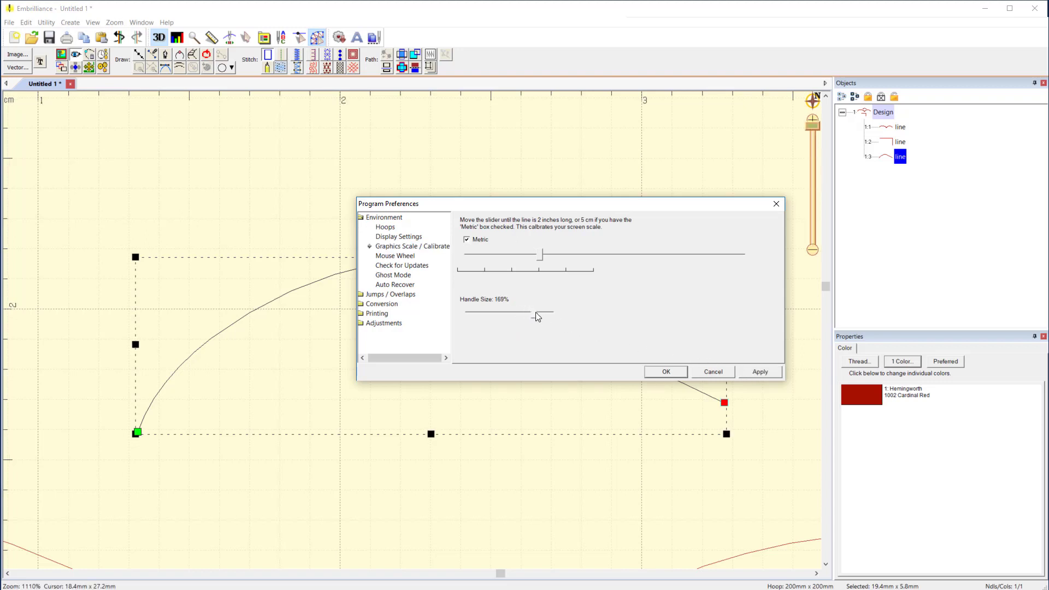
drag(528, 312, 552, 313)
click(753, 372)
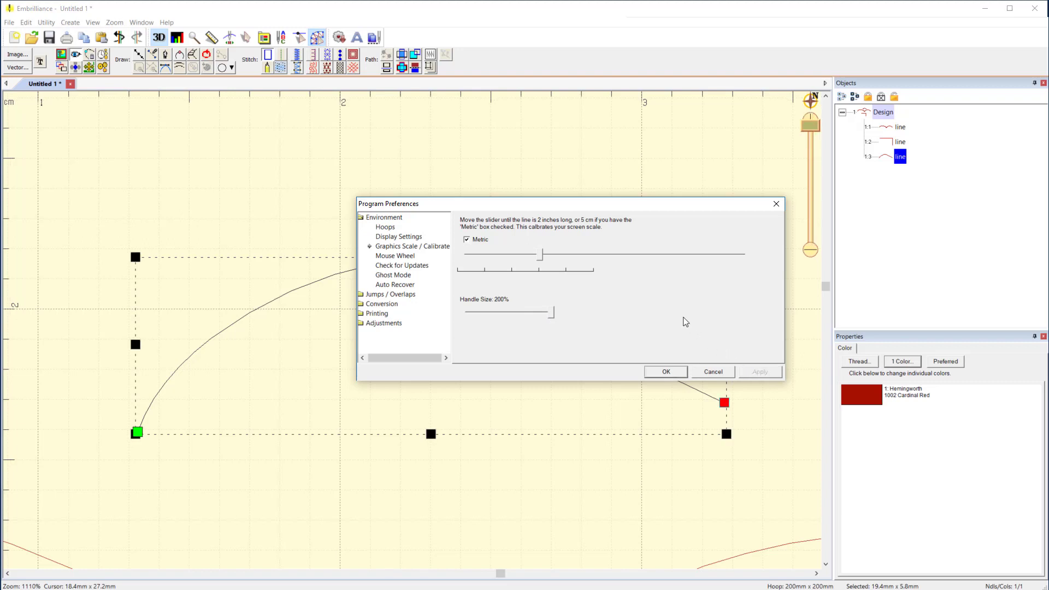
Move the preferences aside, try a 71% handle size, then apply 126%
drag(547, 209, 716, 128)
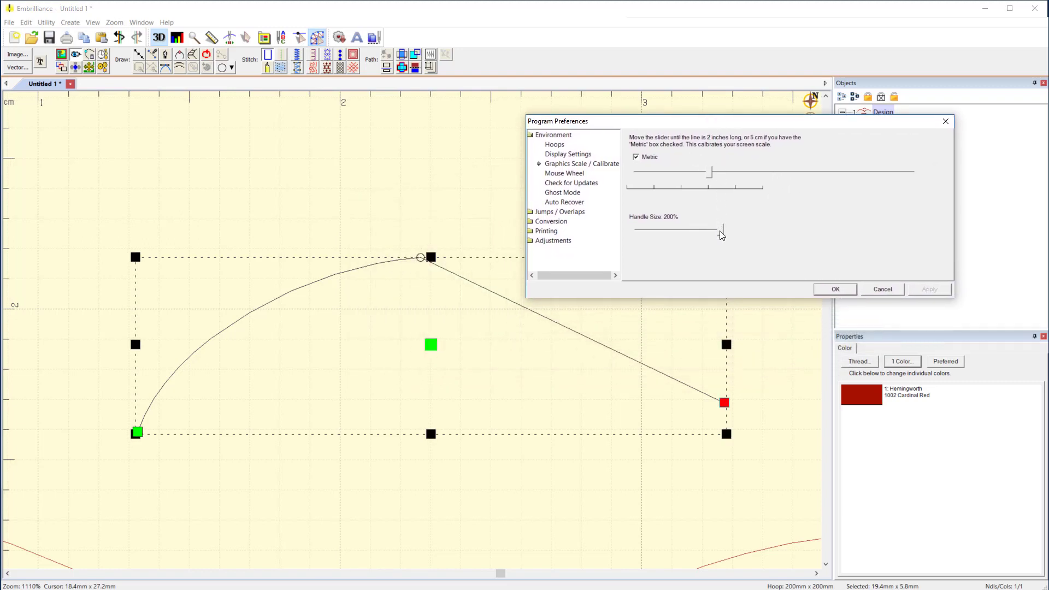
drag(721, 230, 649, 234)
click(924, 289)
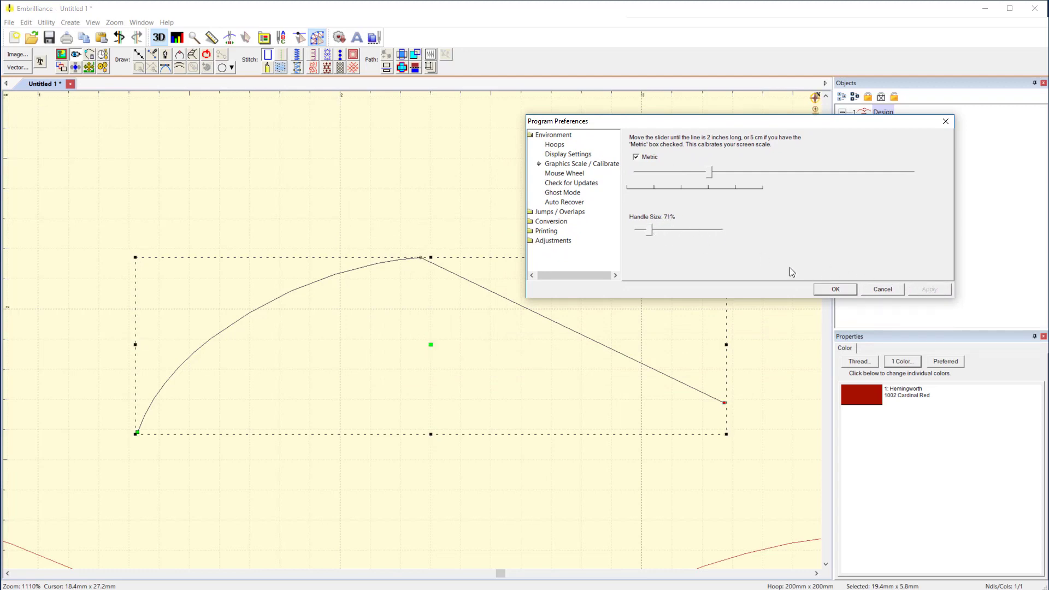
drag(649, 234, 677, 235)
click(926, 289)
click(850, 291)
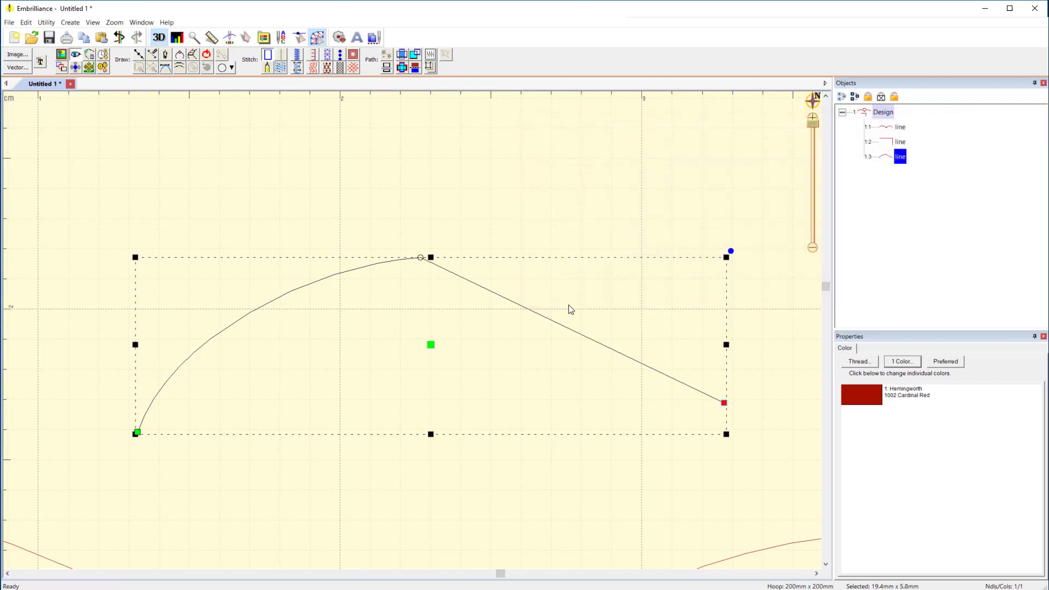